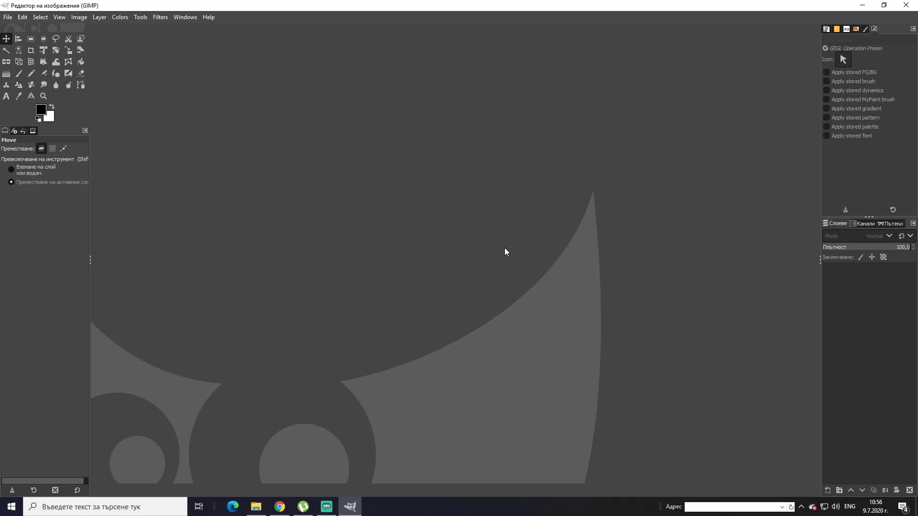
Open the webcam photo WIN_20200619_15_00_14_Pro.jpg in GIMP.
left_click(7, 18)
left_click(38, 55)
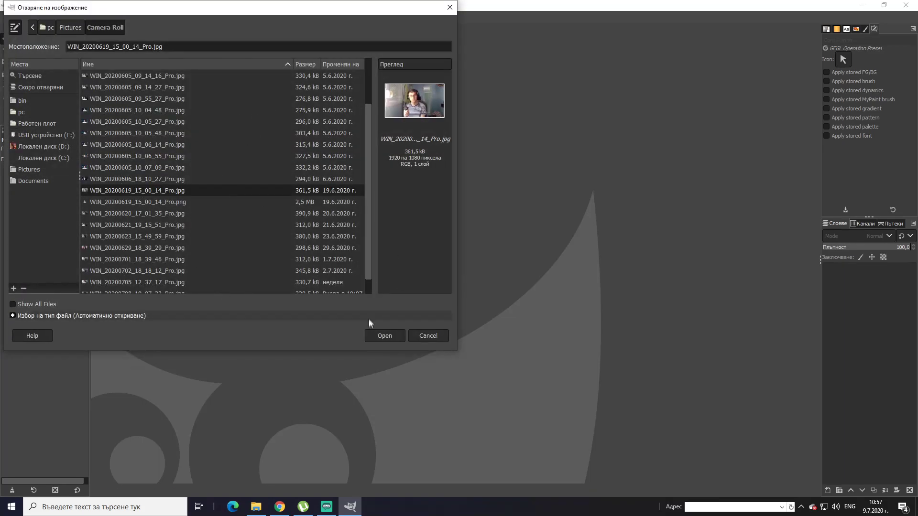
left_click(378, 337)
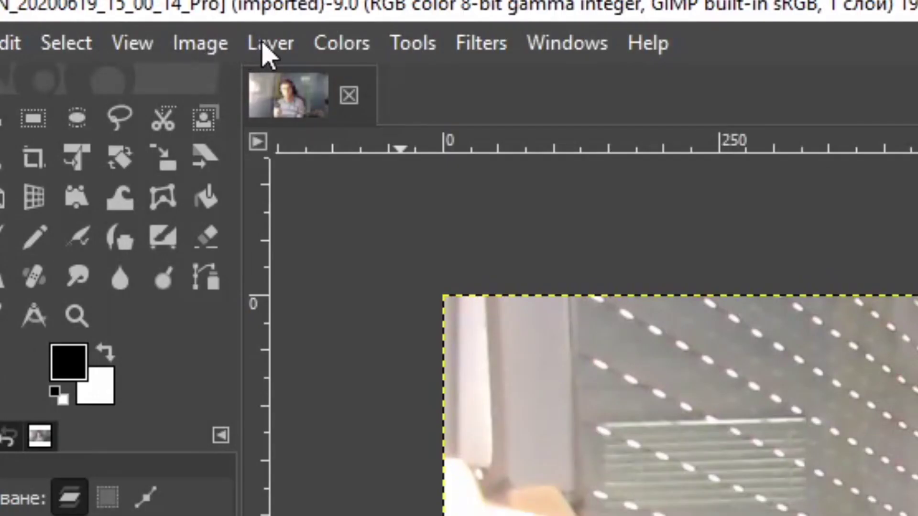
Add an alpha channel to the photo's layer.
left_click(99, 18)
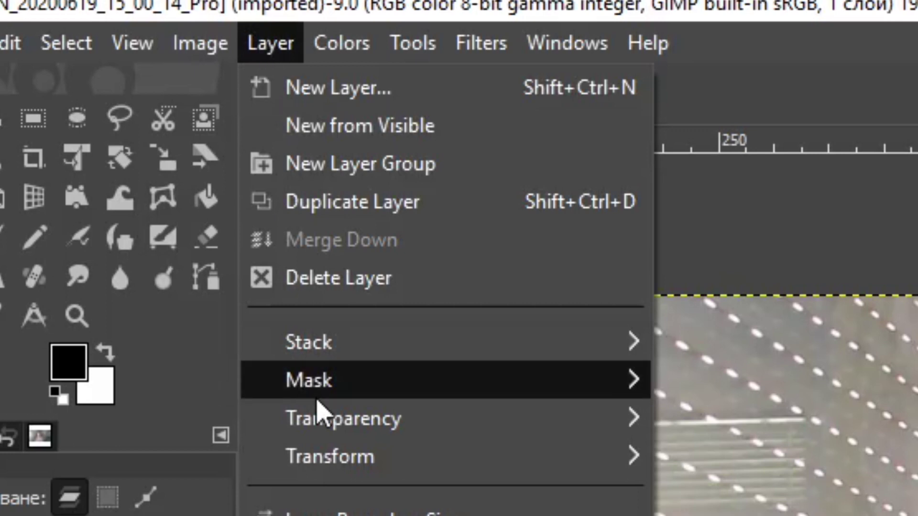
mouse_move(478, 437)
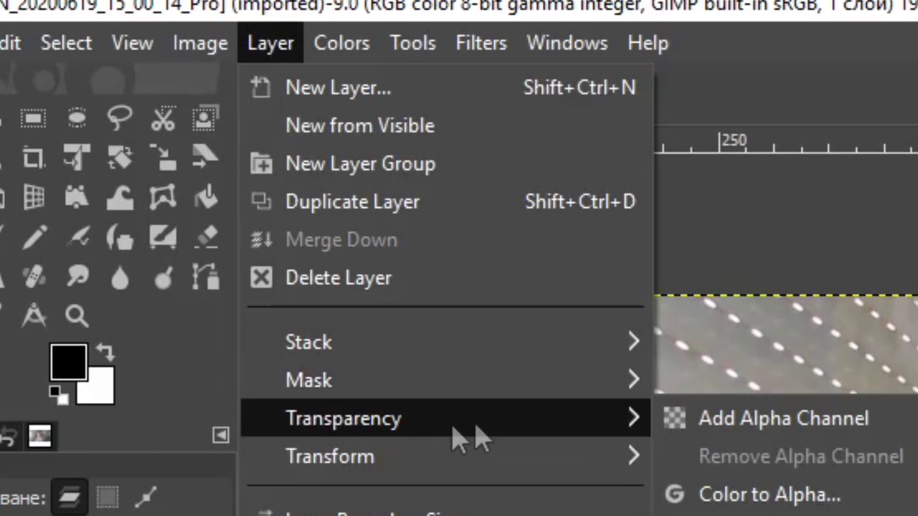
left_click(736, 432)
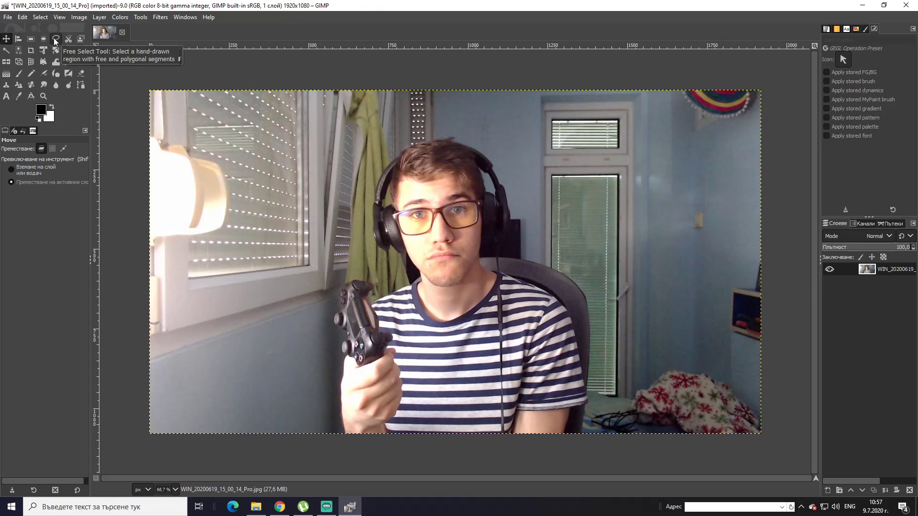
Trace a Free Select outline up the hand and around the person and controller, closing it at the bottom edge.
left_click(55, 40)
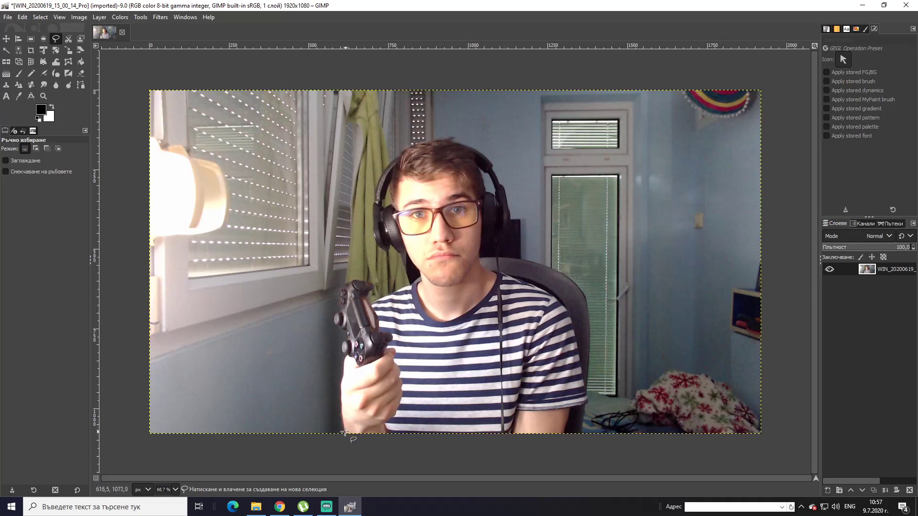
left_click_drag(344, 432, 341, 414)
left_click(341, 403)
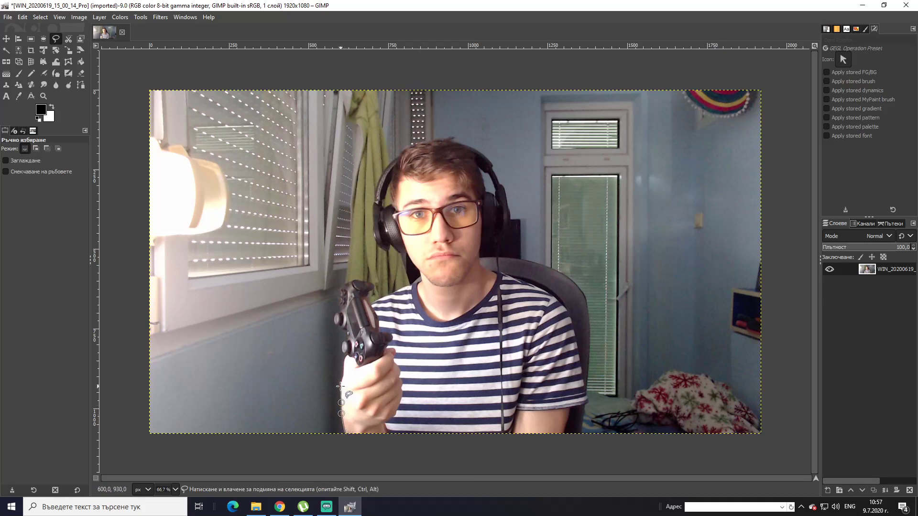
left_click(341, 386)
left_click(343, 378)
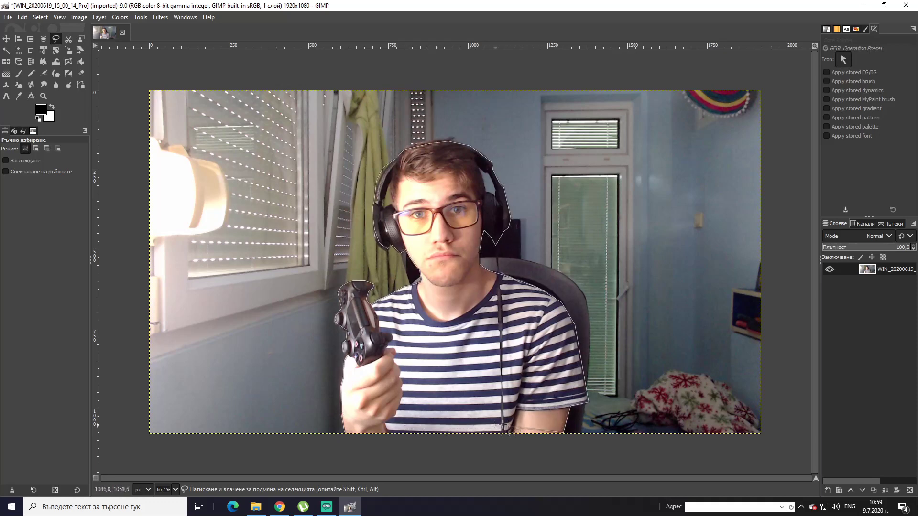
left_click(562, 433)
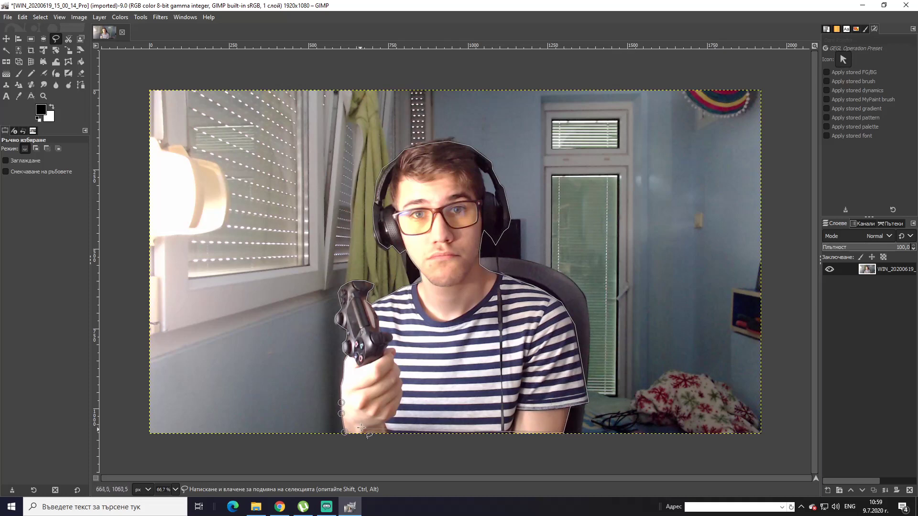
left_click(344, 433)
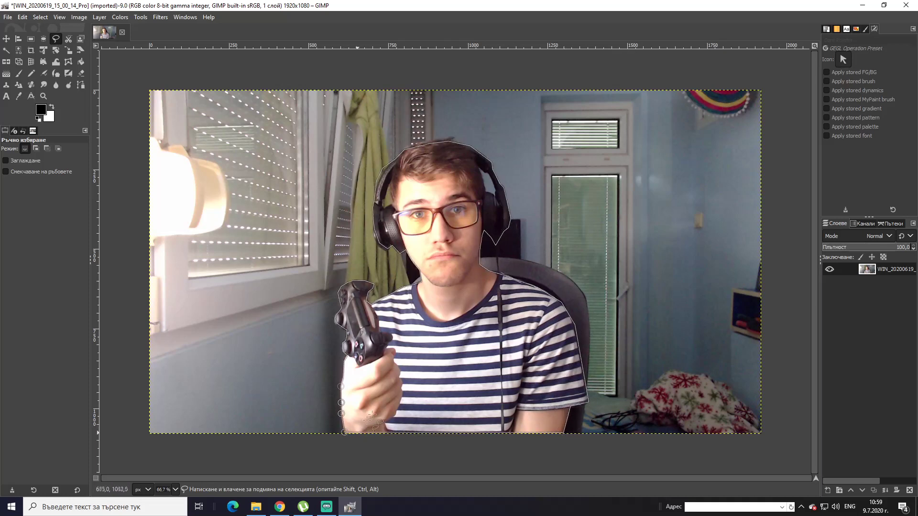
Commit the outline, invert the selection and cut the room background to transparency.
key("Return")
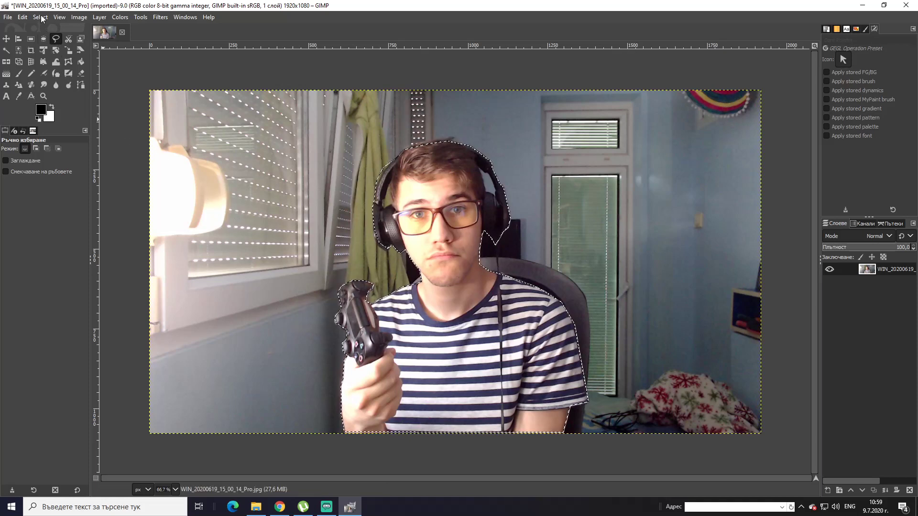
left_click(42, 19)
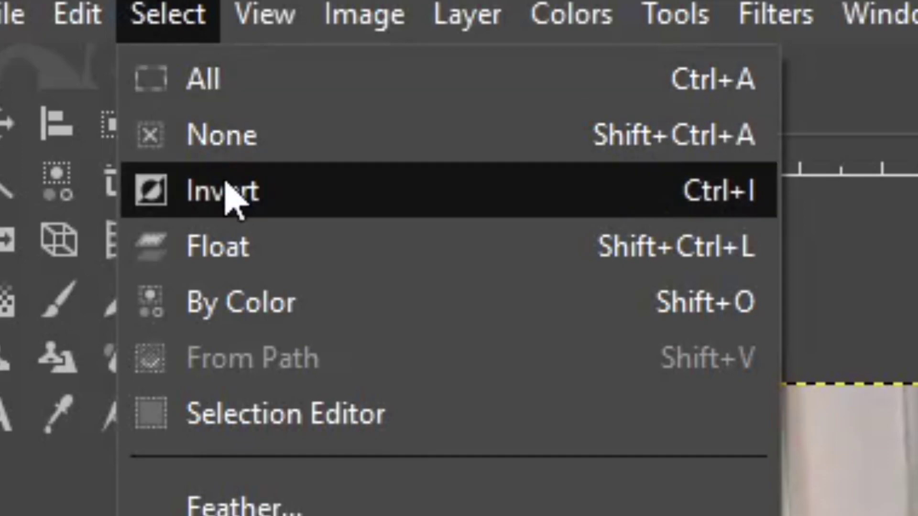
left_click(52, 53)
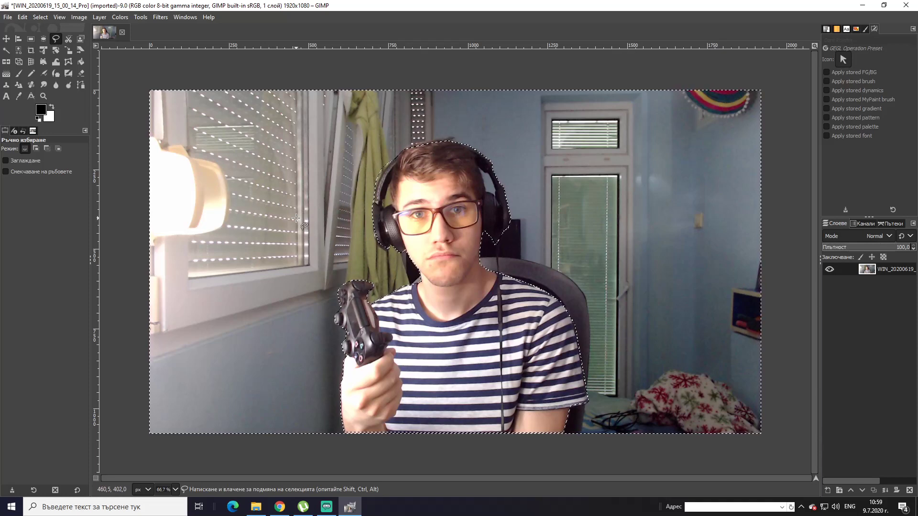
key("ctrl")
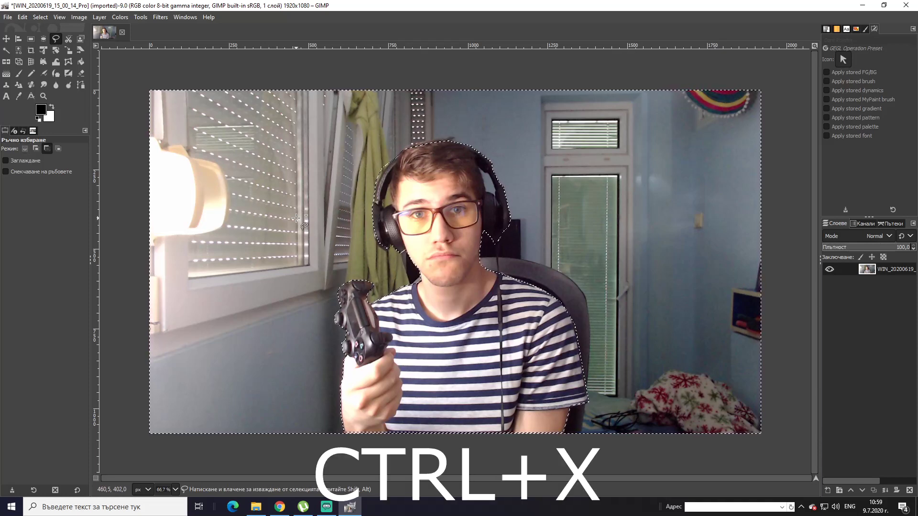
key("ctrl+x")
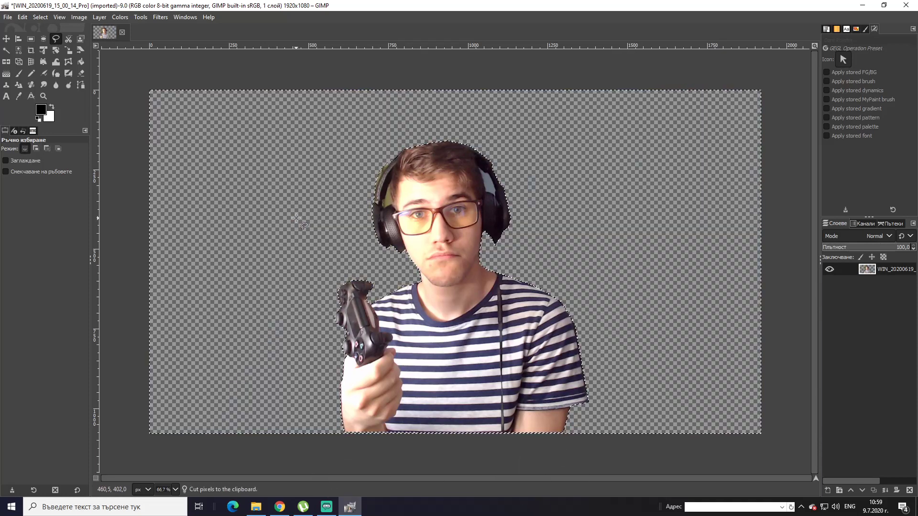
Drag the cutout person to a new position on the canvas with the Move tool.
key("m")
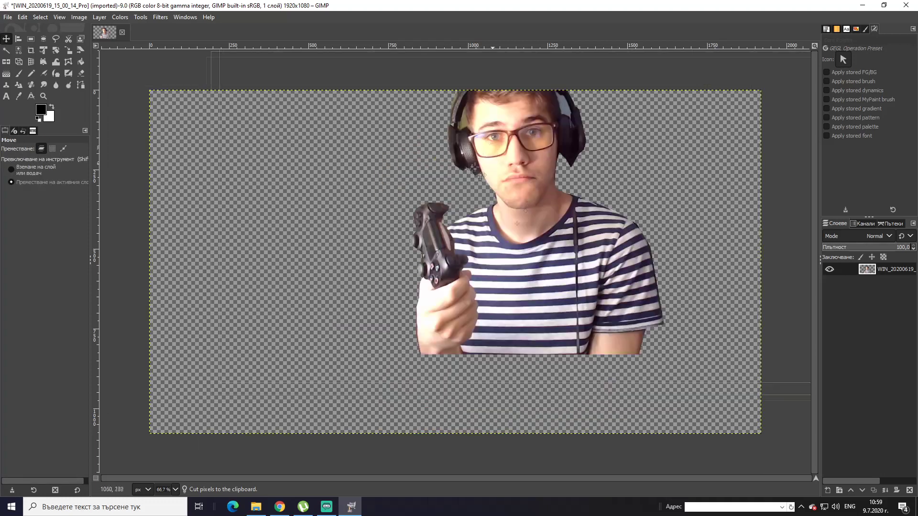
left_click_drag(481, 176, 425, 198)
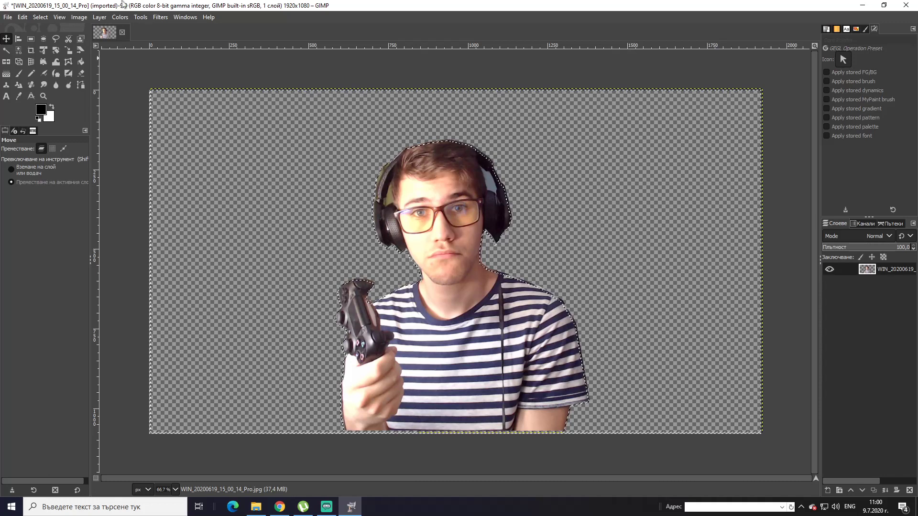
left_click(162, 18)
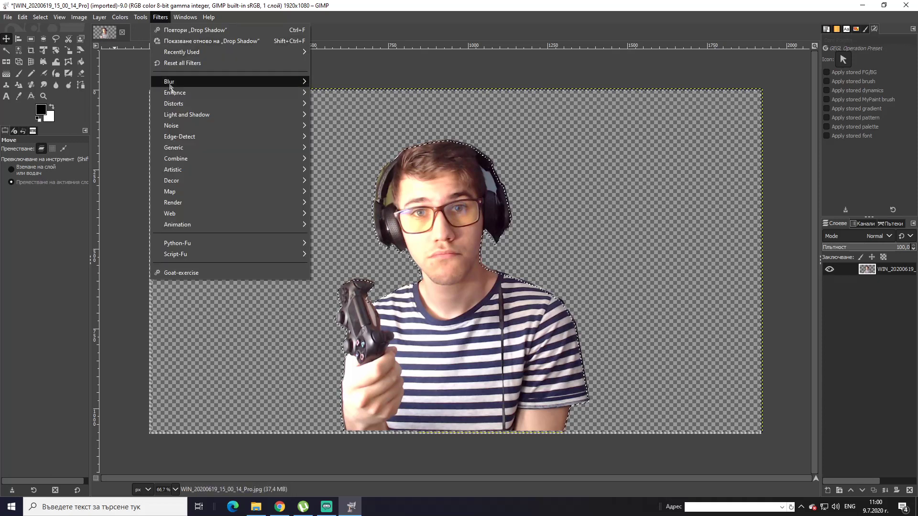
Open Drop Shadow and set X/Y offsets to about 21 with a 58.74 blur radius.
mouse_move(196, 116)
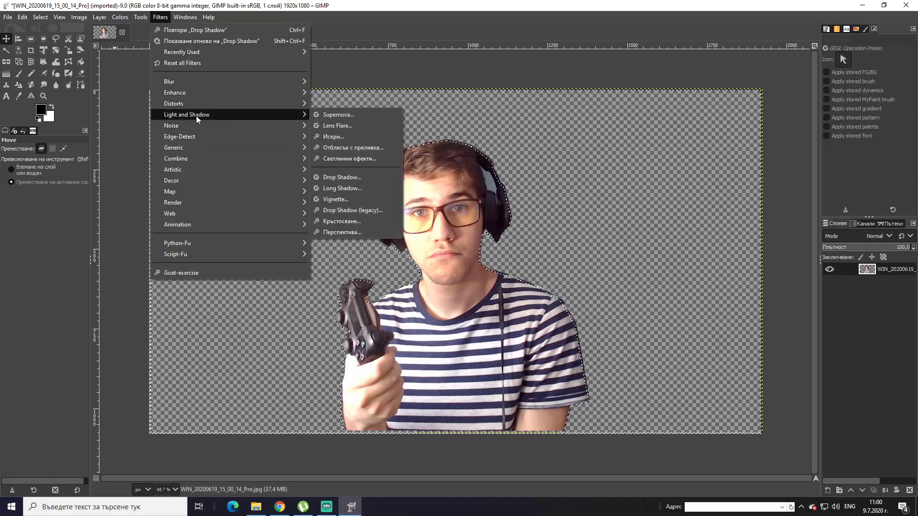
left_click(356, 178)
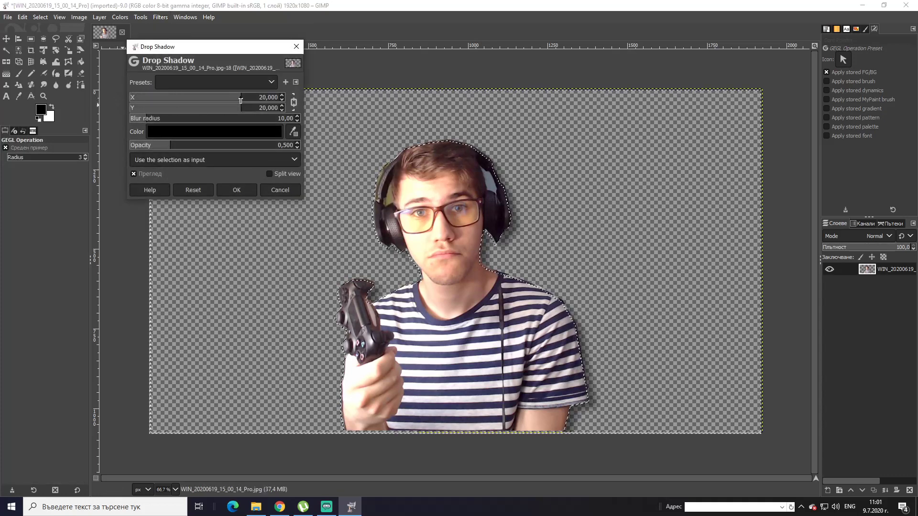
mouse_move(240, 100)
left_mouse_down()
mouse_move(149, 106)
mouse_move(270, 108)
mouse_move(176, 109)
mouse_move(253, 109)
mouse_move(196, 108)
mouse_move(244, 113)
left_mouse_up()
left_click_drag(145, 119, 190, 118)
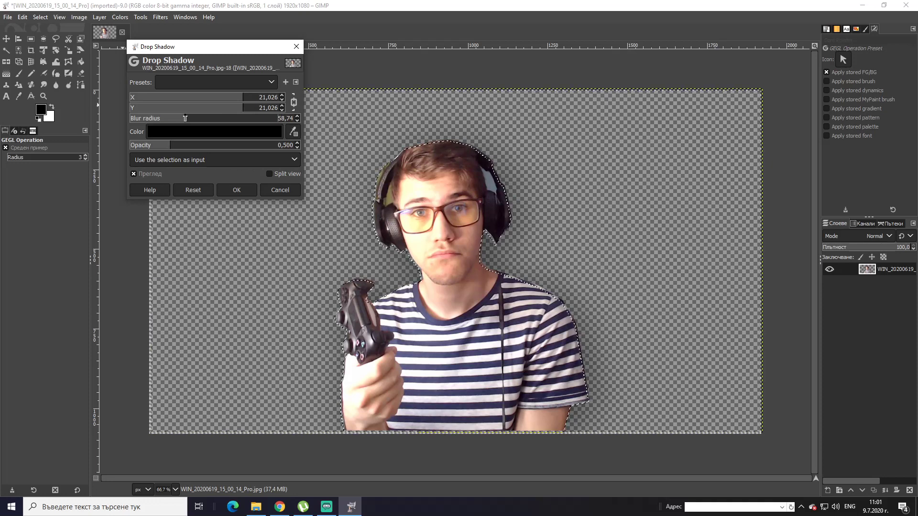
Change the shadow colour to light grey f1f1f1, raise its opacity, and apply the glow.
left_click(220, 132)
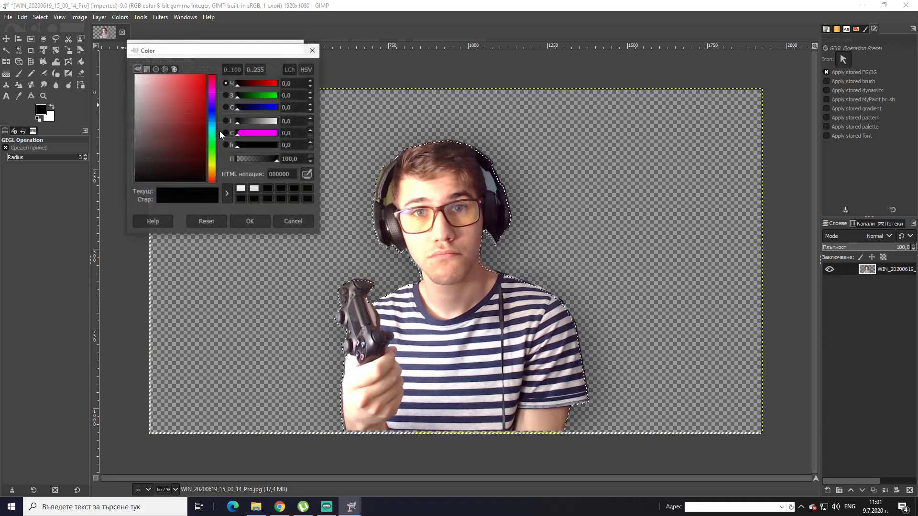
left_click(254, 189)
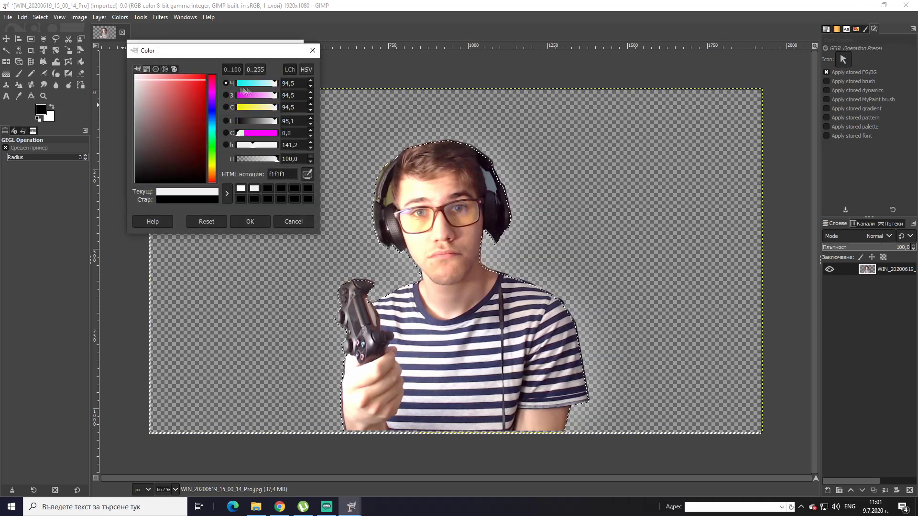
left_click(242, 222)
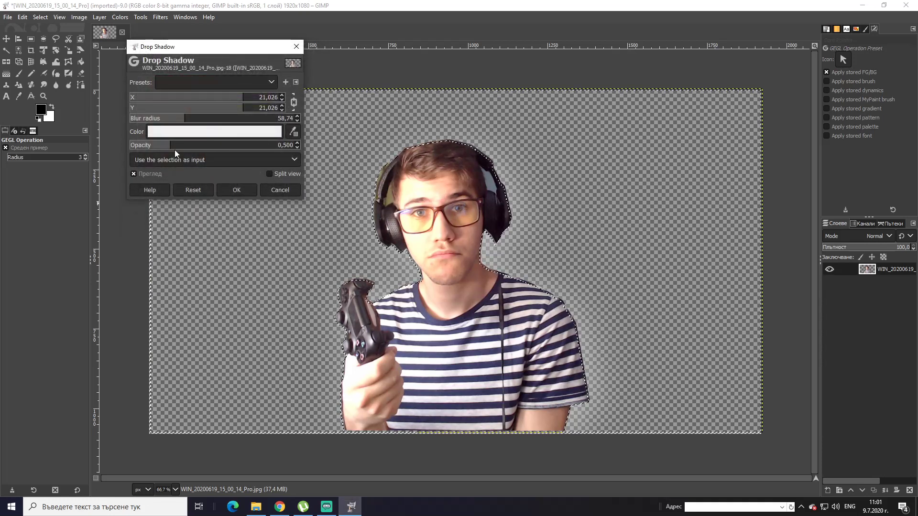
left_click_drag(176, 148, 148, 146)
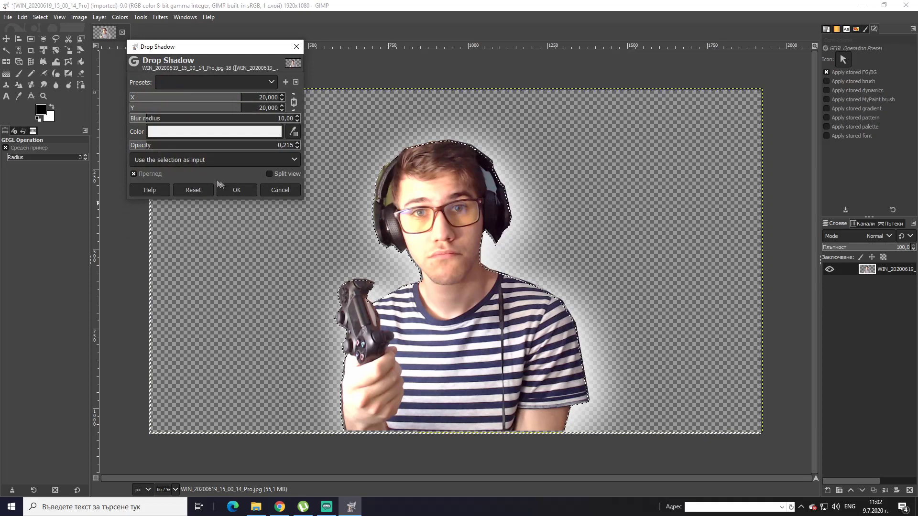
left_click(237, 190)
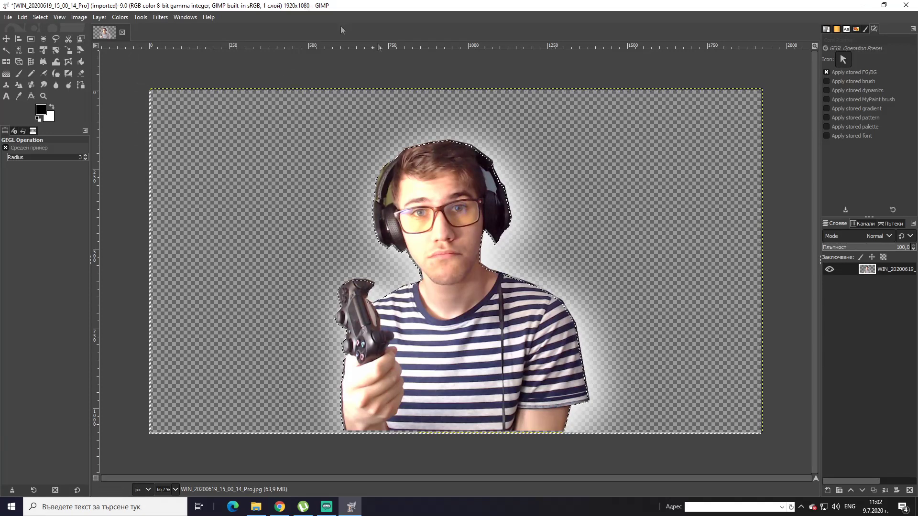
Start Save As for the cutout, then cancel the Save Image dialog without saving.
left_click(9, 18)
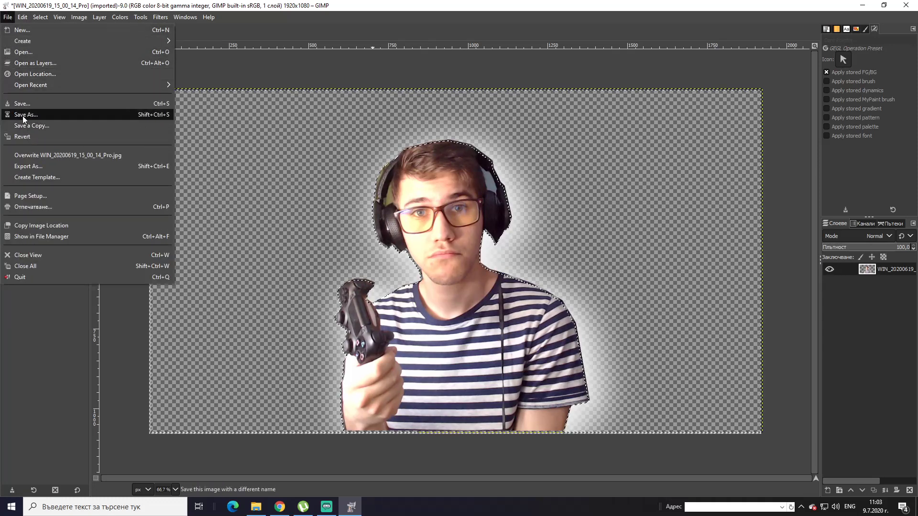
left_click(22, 116)
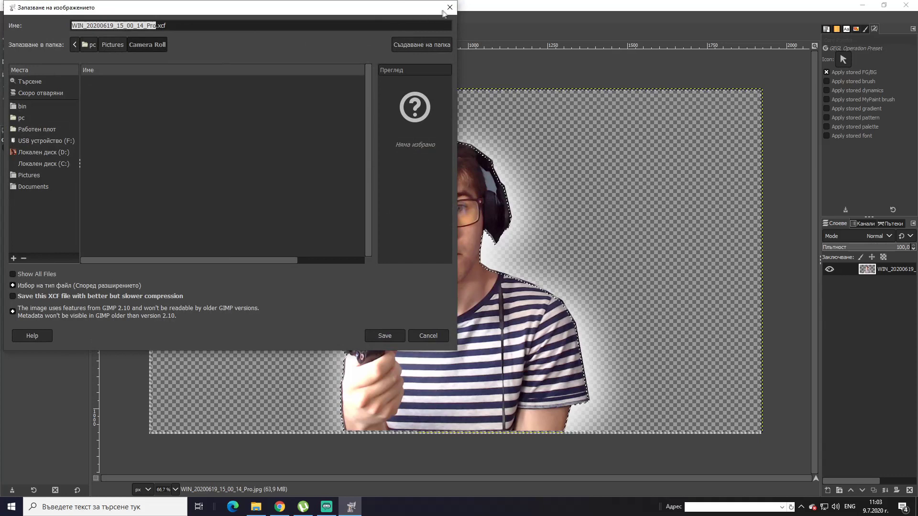
left_click(449, 8)
left_click(7, 18)
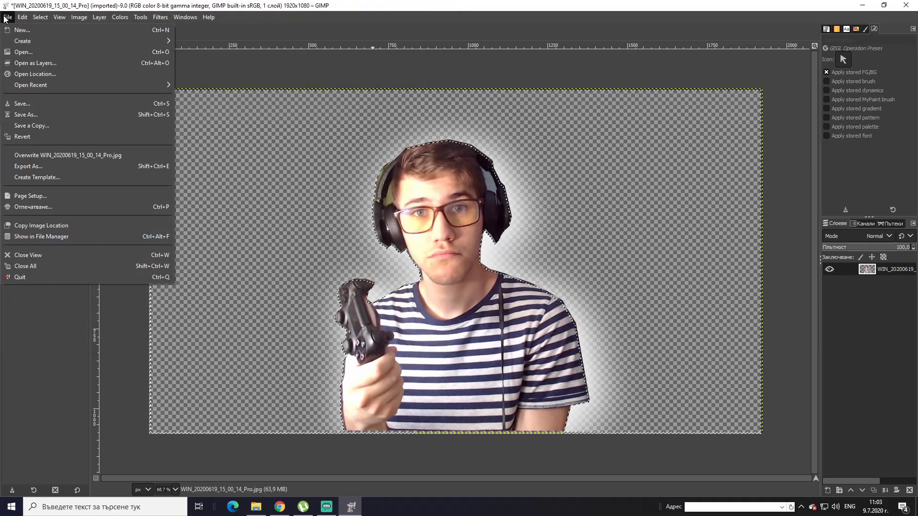
Export the image as PNG WIN_20200619_15_00_14_Pro.png, replacing the existing file.
left_click(29, 172)
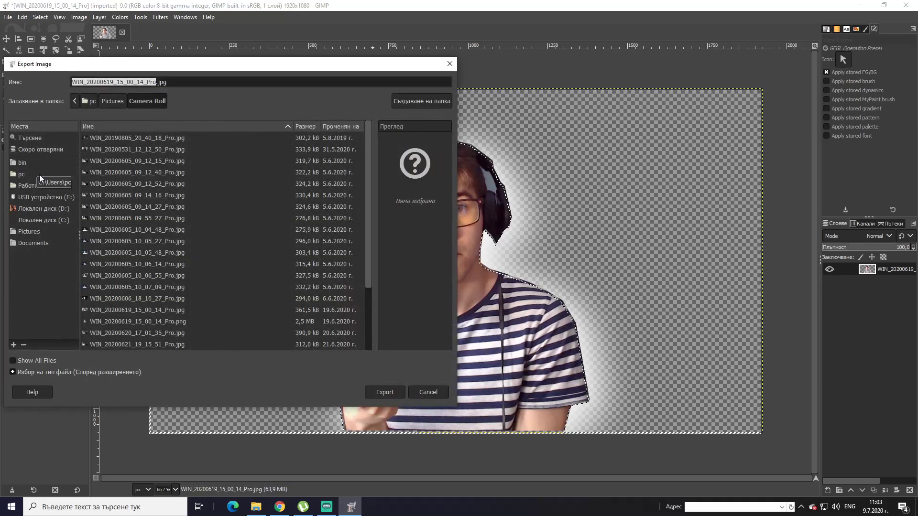
scroll(135, 235, "down", 3)
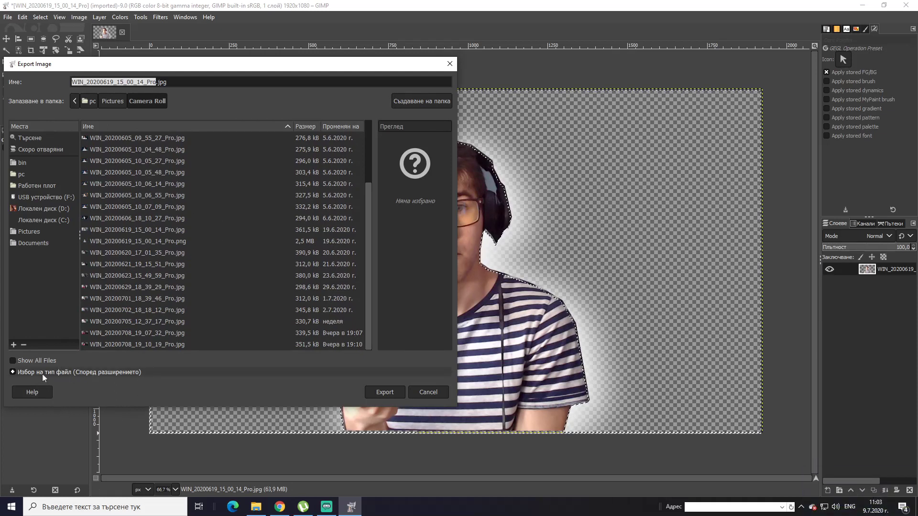
left_click(106, 374)
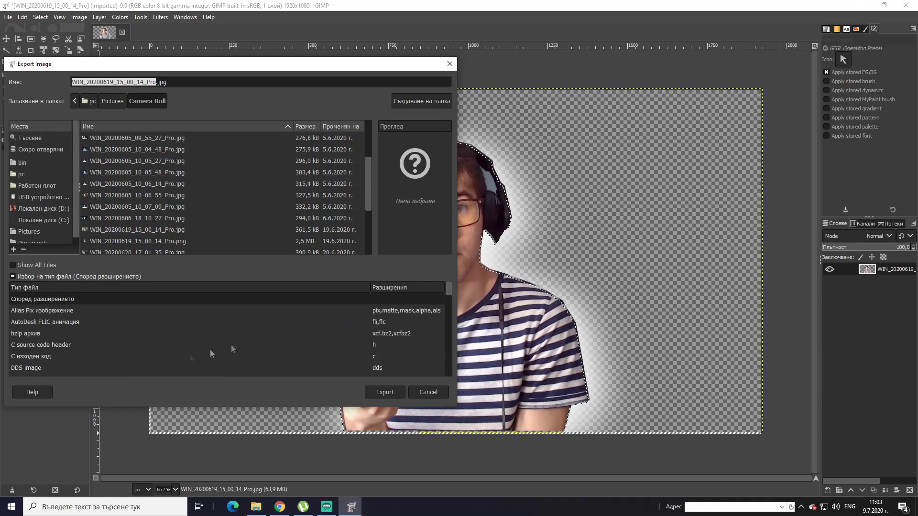
scroll(399, 320, "down", 10)
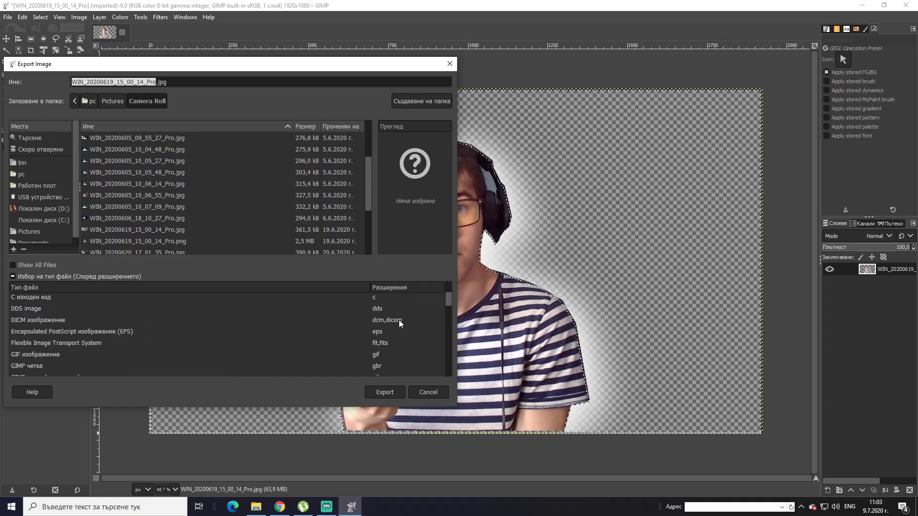
scroll(399, 323, "down", 8)
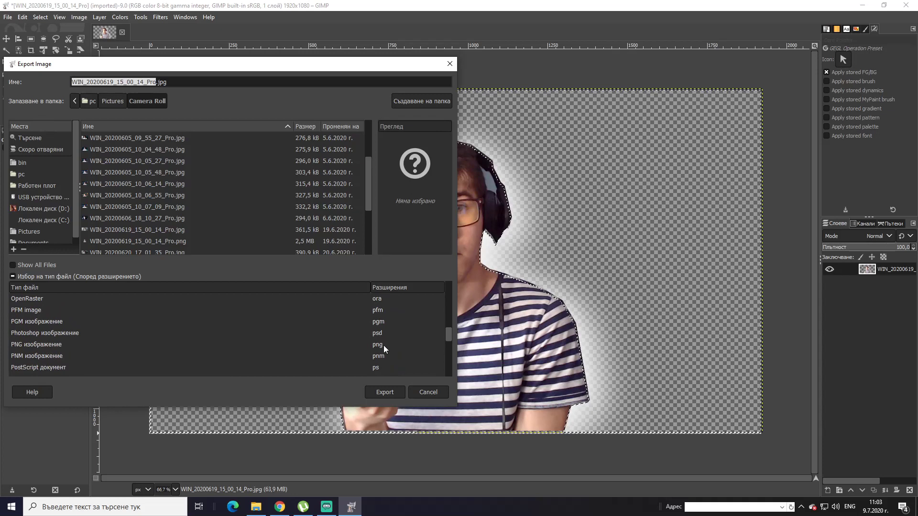
left_click(383, 346)
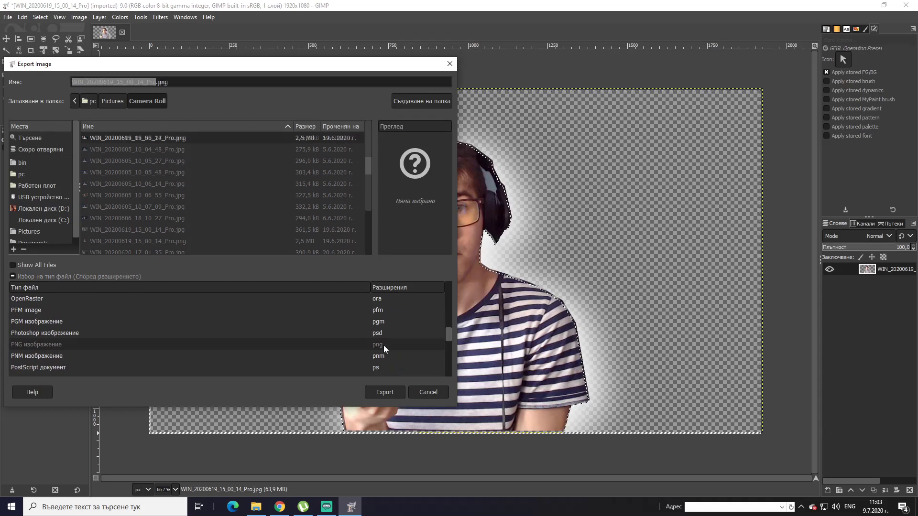
left_click(385, 393)
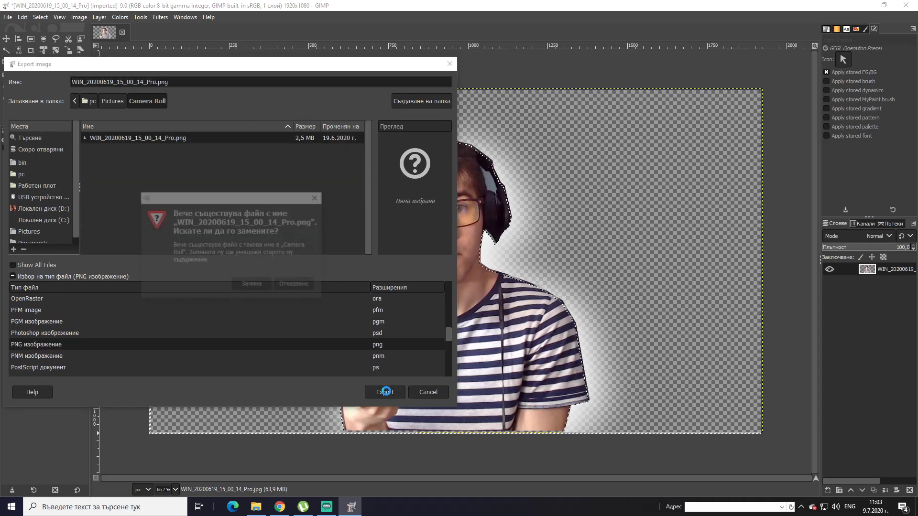
left_click(255, 285)
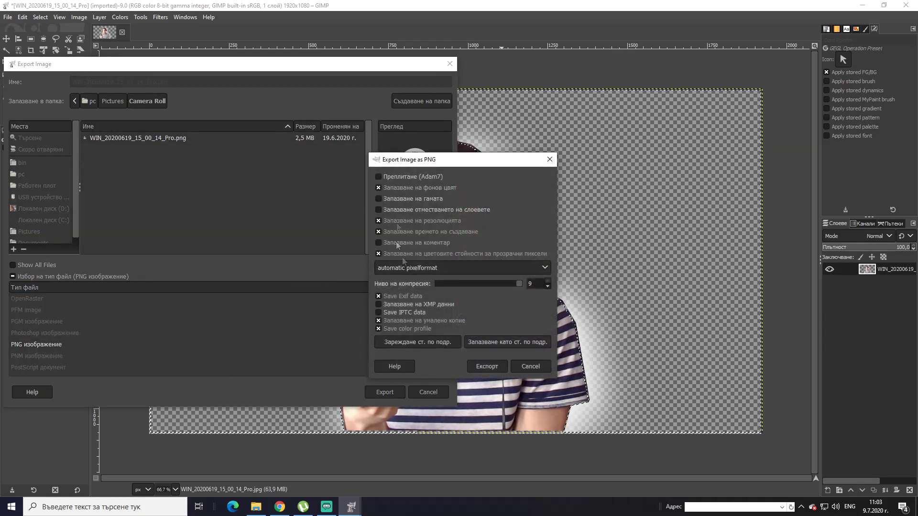
left_click(487, 367)
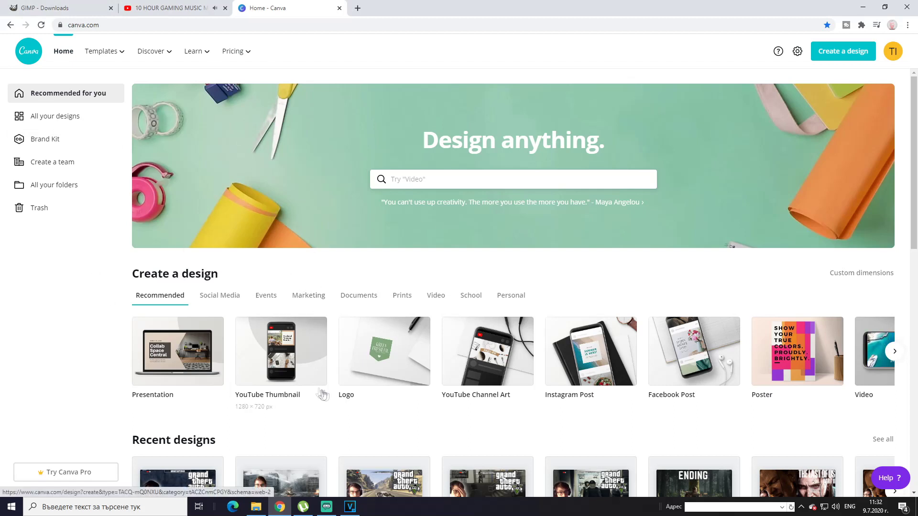
Create a new 1280 × 720 px YouTube Thumbnail design from Canva's home page.
left_click(283, 360)
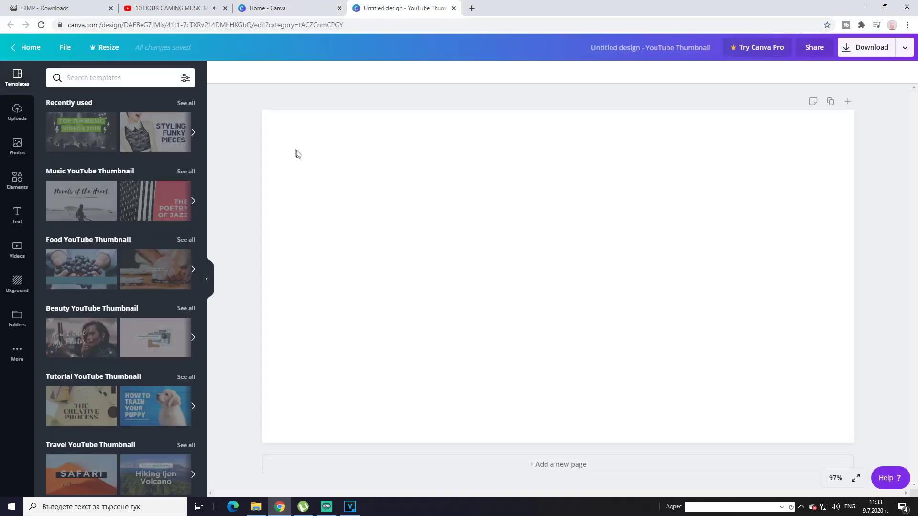
From Uploads, place the game screenshot and enlarge it to fill the whole thumbnail.
left_click(17, 113)
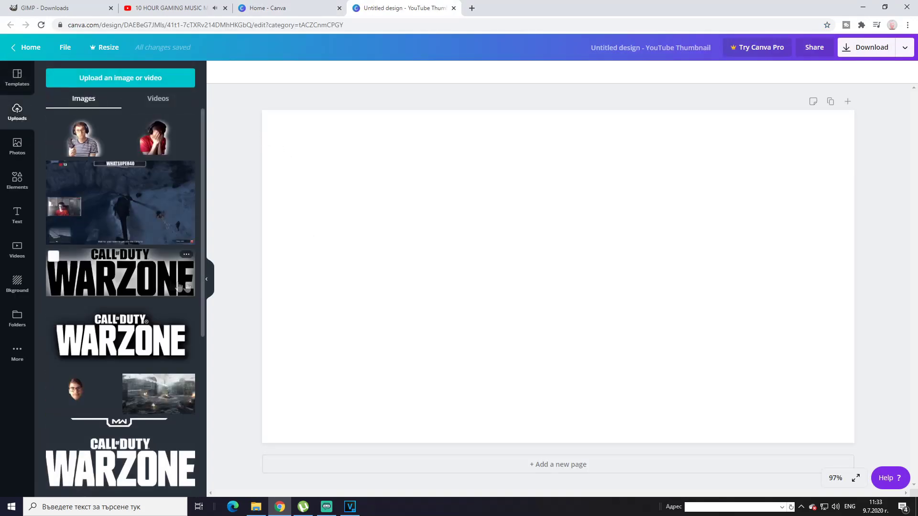
left_click(79, 143)
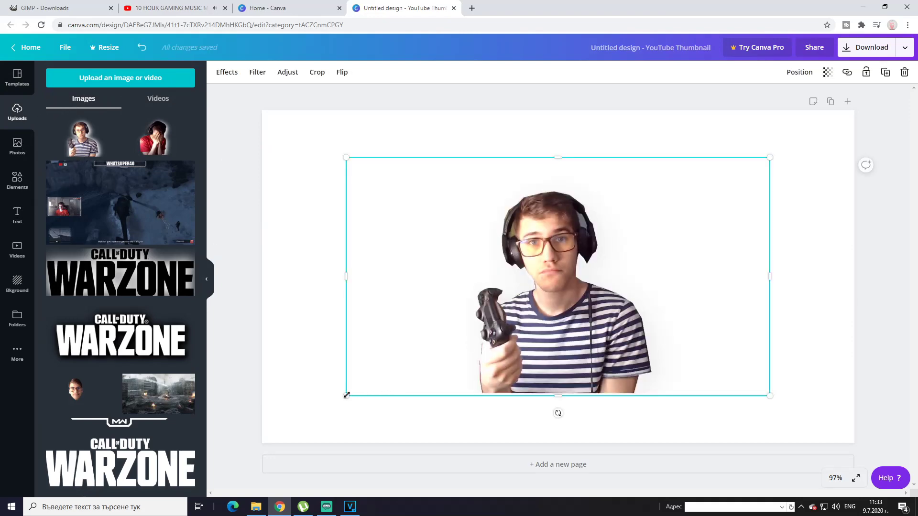
left_click_drag(346, 396, 288, 427)
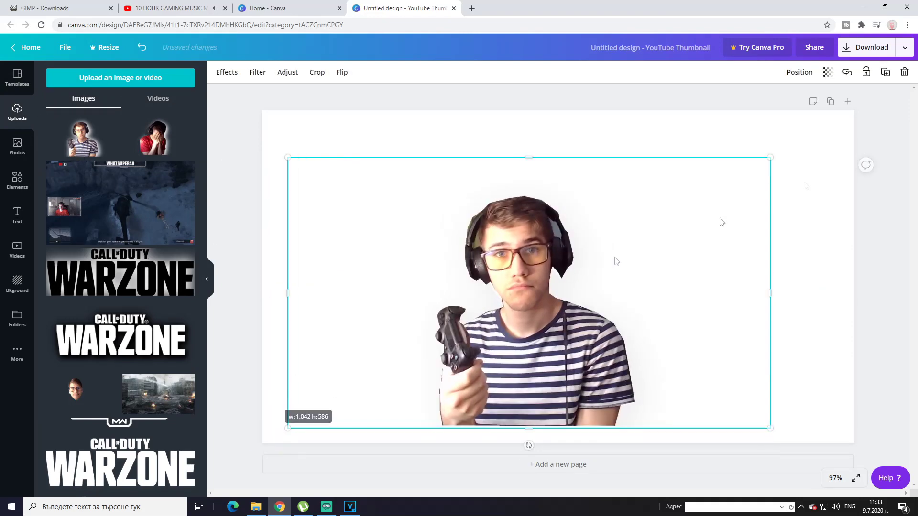
left_click(904, 72)
left_click_drag(120, 201, 639, 241)
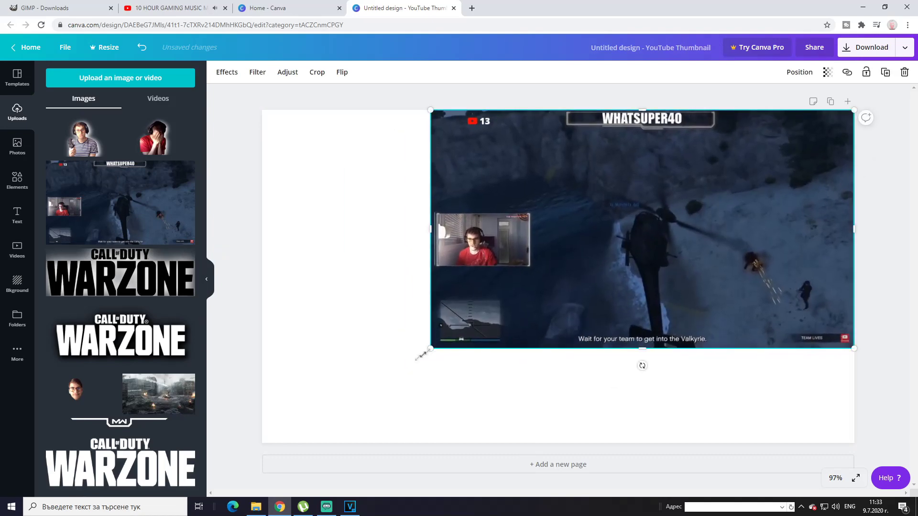
left_click_drag(422, 356, 252, 424)
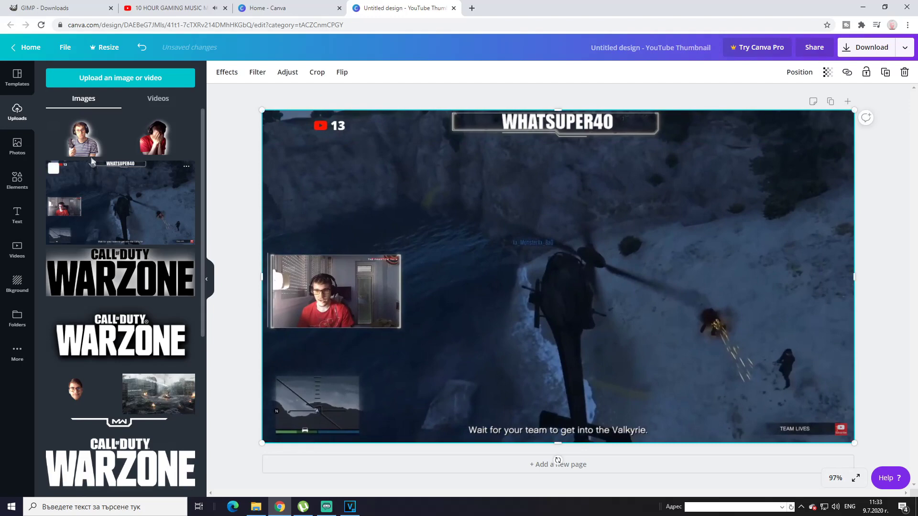
Add the striped-shirt glowing cutout and enlarge it to about half the thumbnail, bottom-left.
left_click(88, 144)
left_click_drag(550, 346, 627, 311)
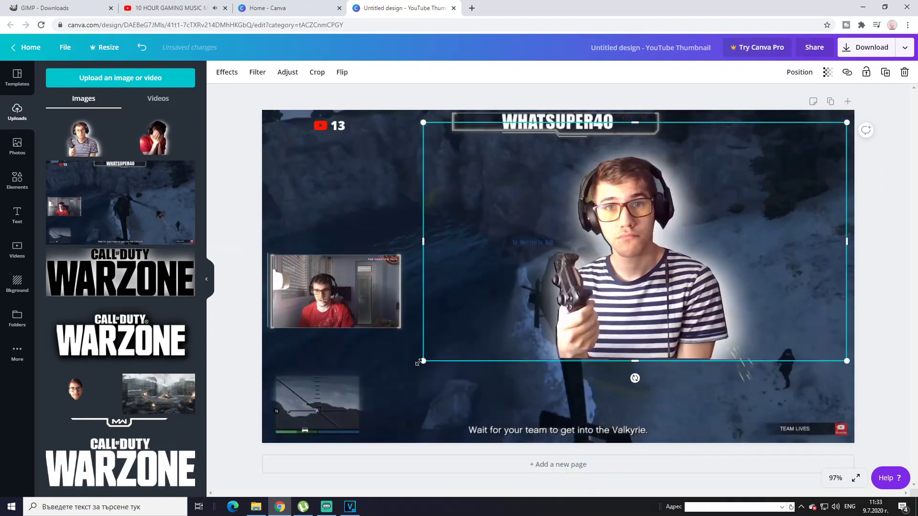
left_click_drag(418, 362, 588, 354)
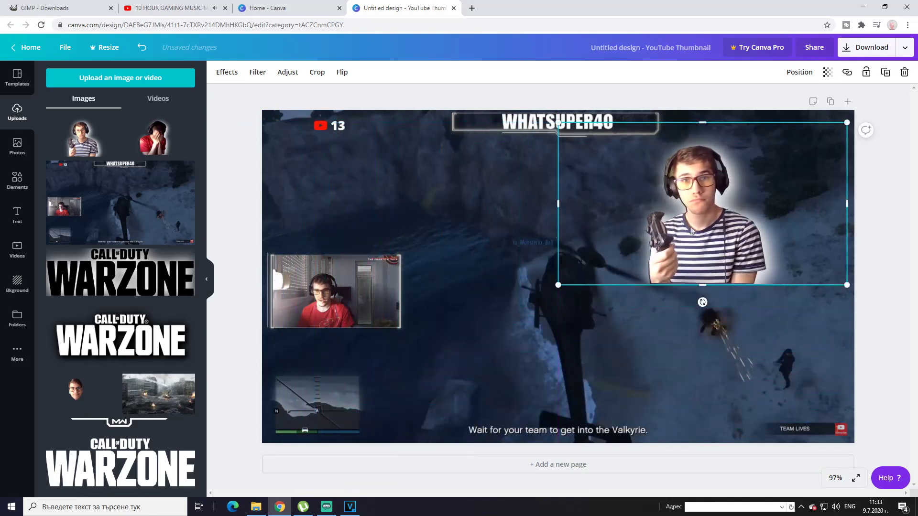
left_click_drag(692, 232, 305, 396)
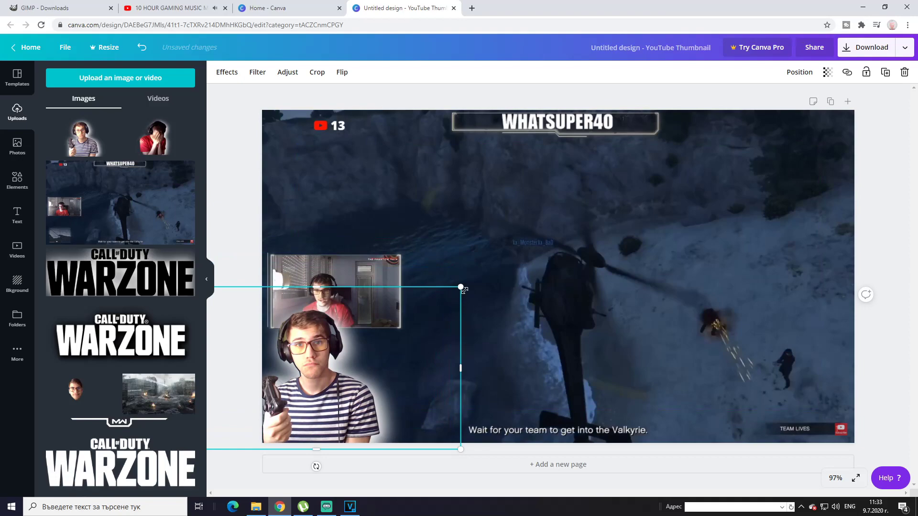
left_click_drag(464, 290, 655, 118)
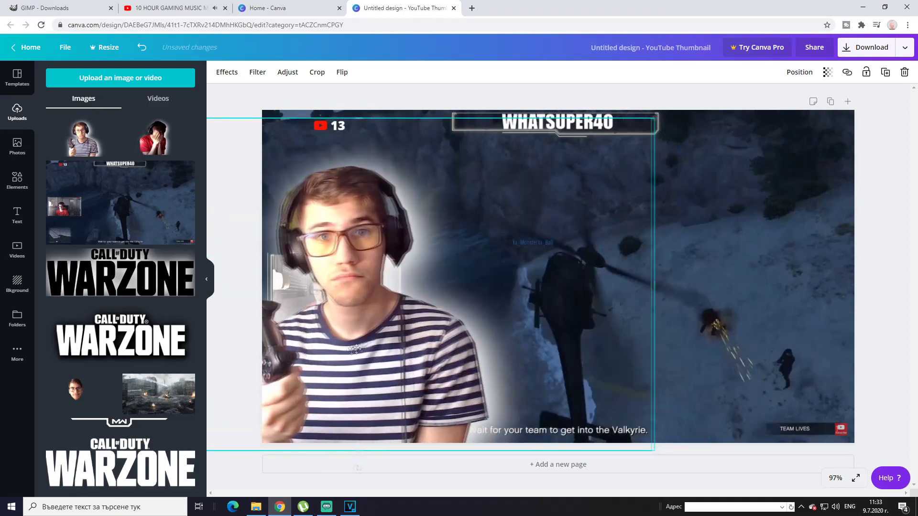
left_click_drag(354, 350, 352, 364)
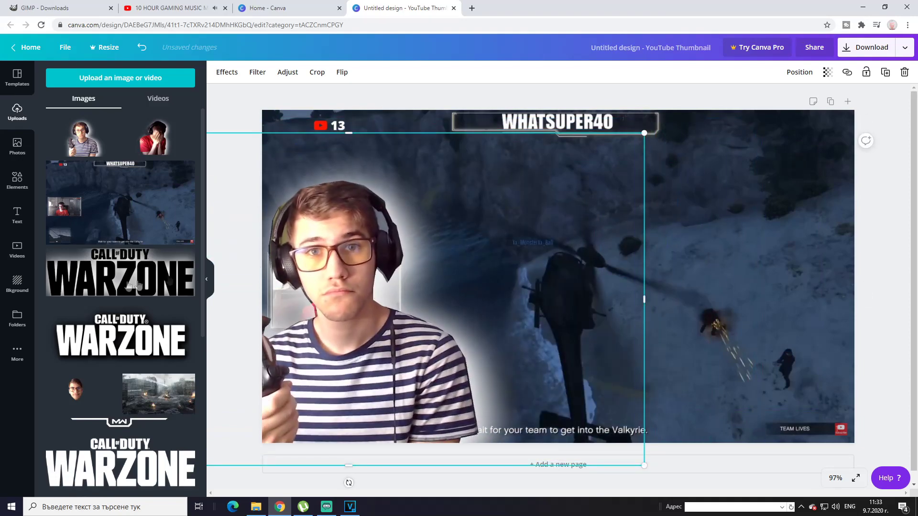
scroll(134, 282, "down", 10)
Add the GTA V logo from Uploads and position it in the top-right corner.
scroll(134, 281, "down", 15)
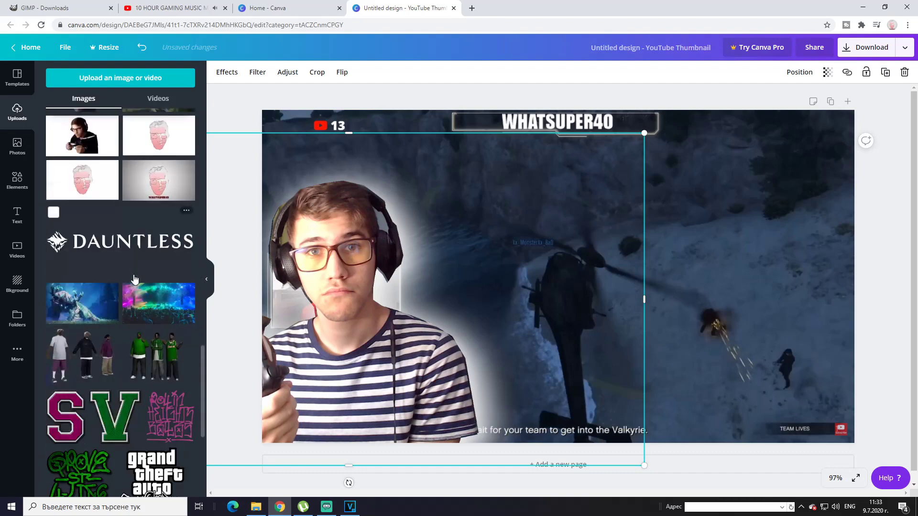
scroll(141, 318, "down", 10)
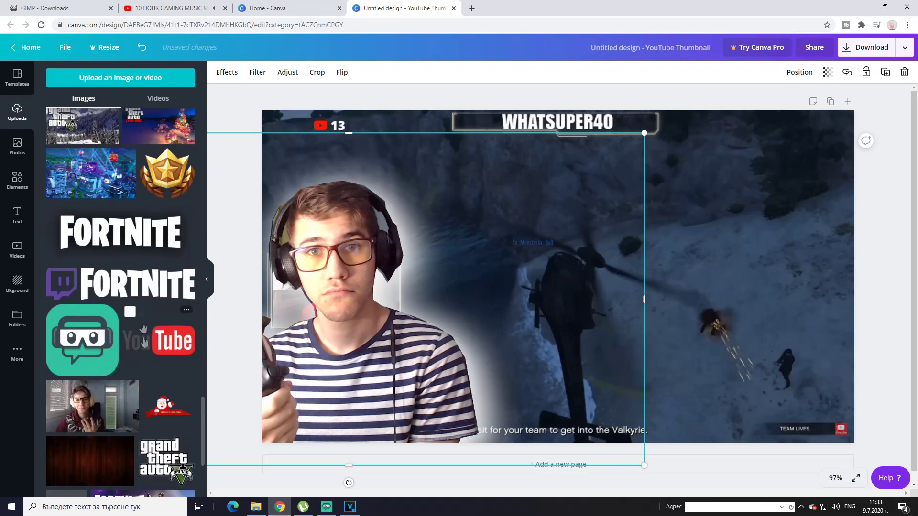
left_click(166, 318)
left_click_drag(528, 364, 712, 253)
left_click(896, 347)
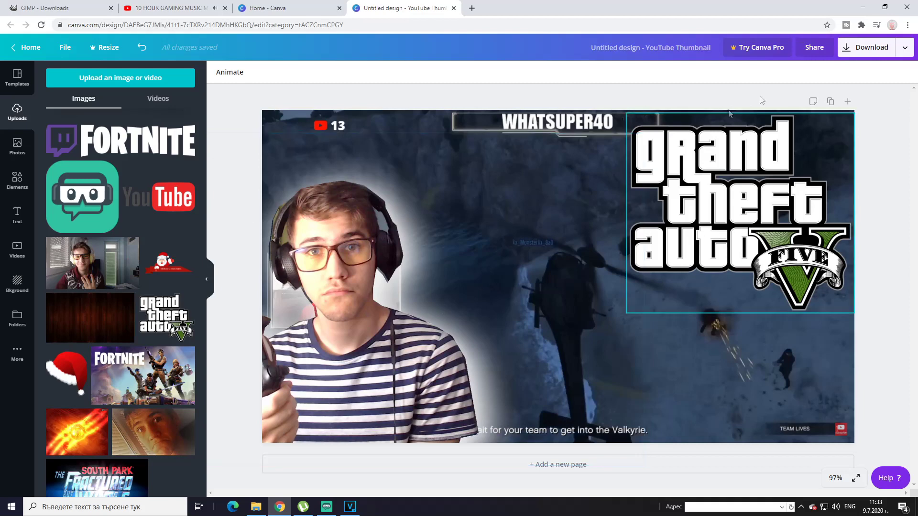
Download the 1280 × 720 thumbnail from Canva as a PNG file.
left_click(871, 49)
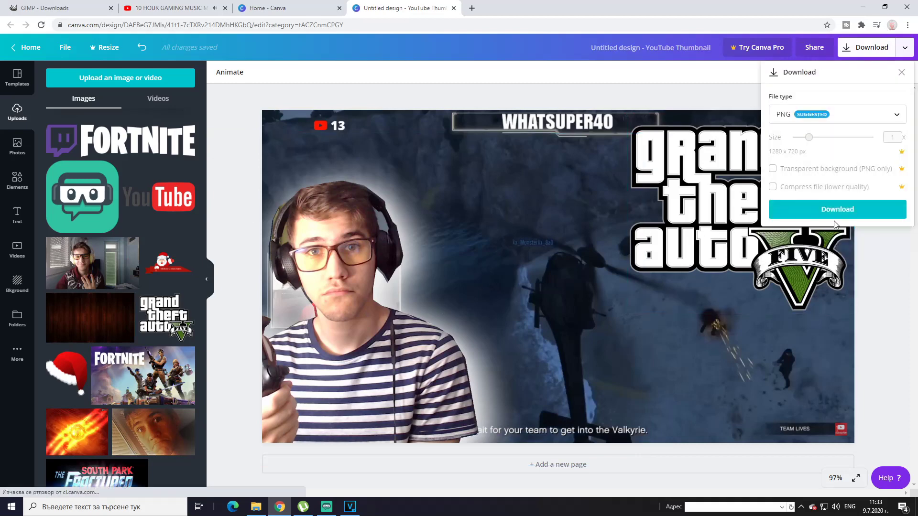
left_click(838, 210)
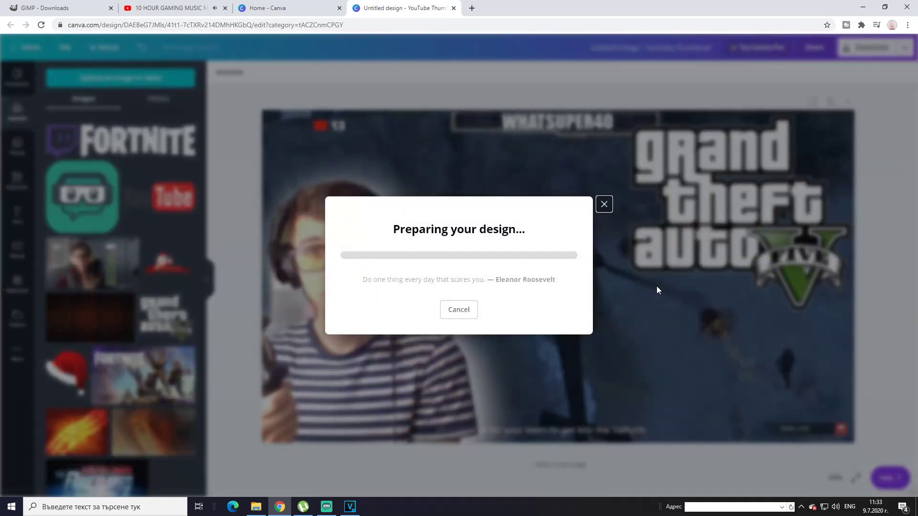